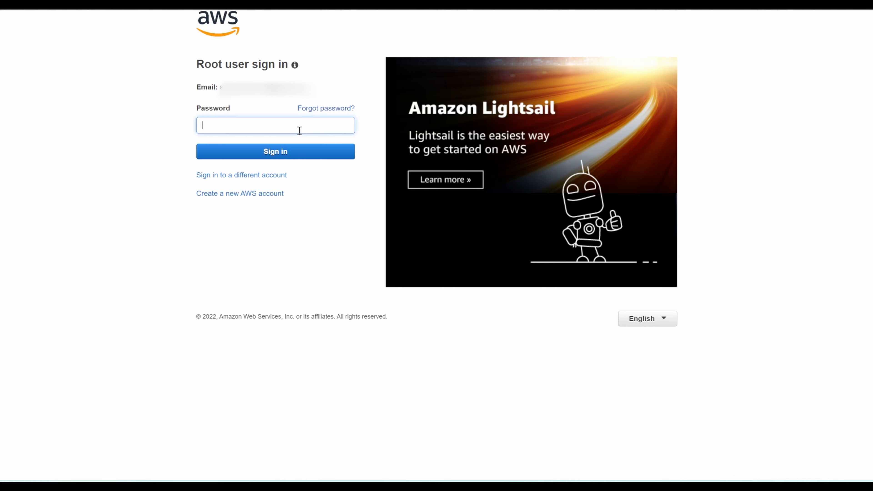
Step: Enter the root user's account password and sign in to the AWS console
text(••••••••••••)
key(Return)
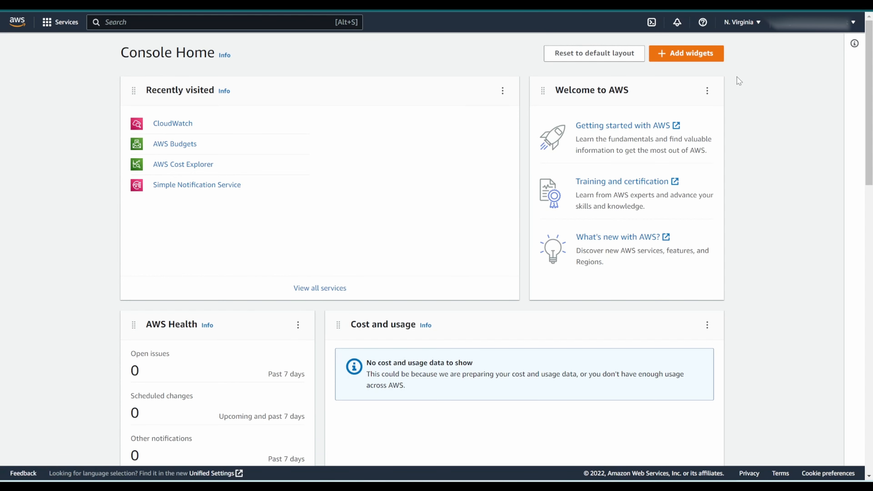
Step: Check the selected region against the list of available AWS regions
click(742, 22)
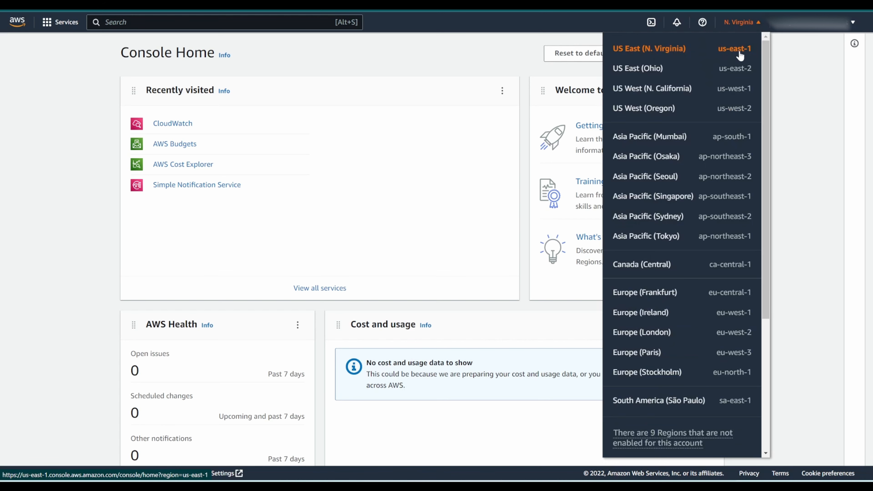
click(812, 88)
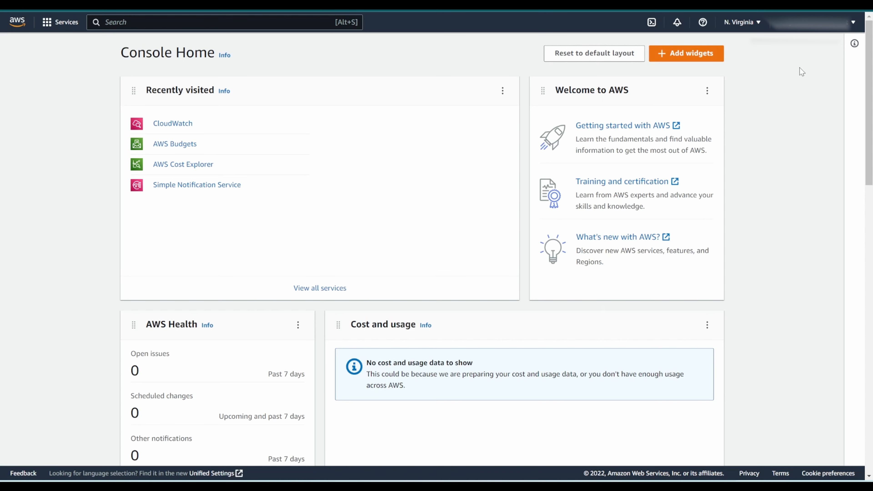
Step: Open the account's billing preferences and save them with Free Tier usage alerts and billing alerts enabled
click(800, 34)
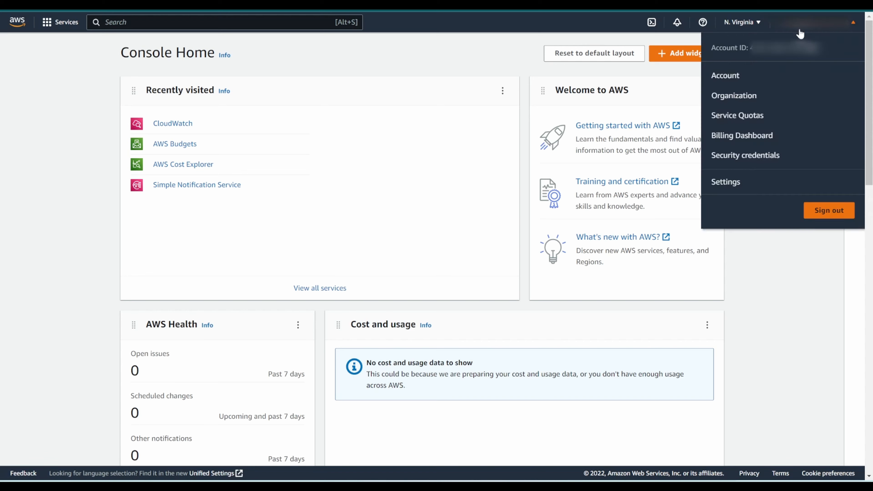
click(760, 137)
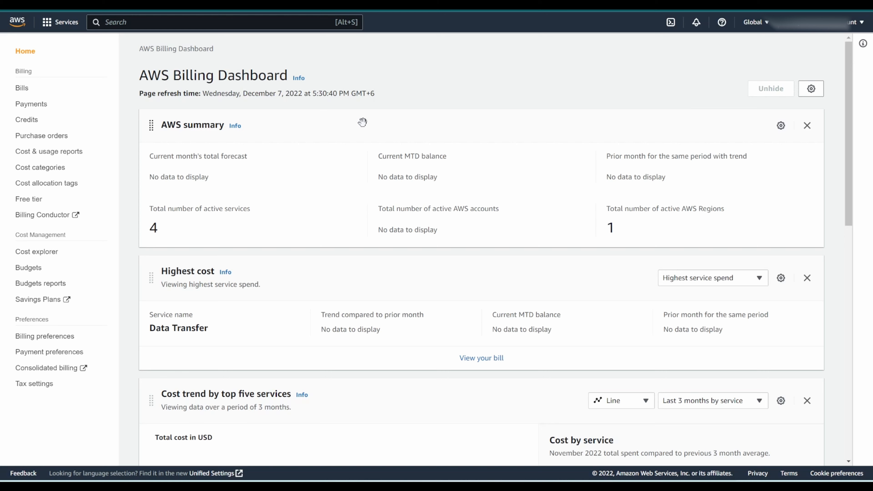
click(53, 338)
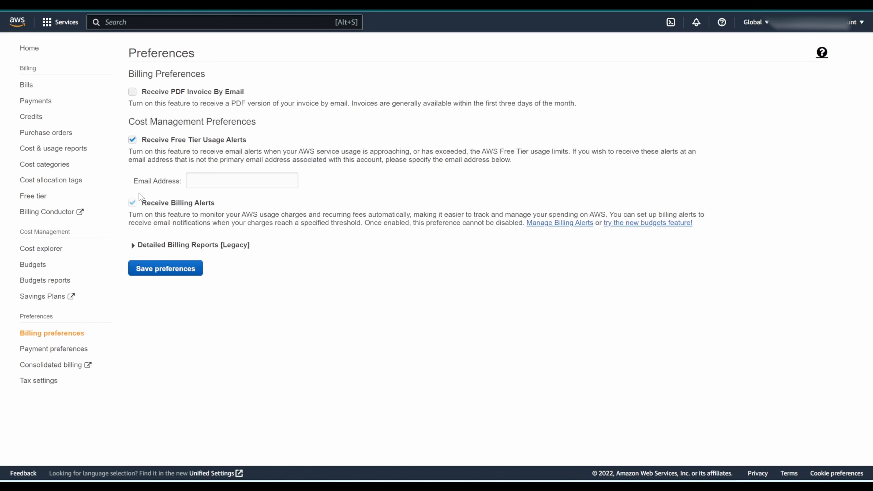
click(168, 272)
click(174, 269)
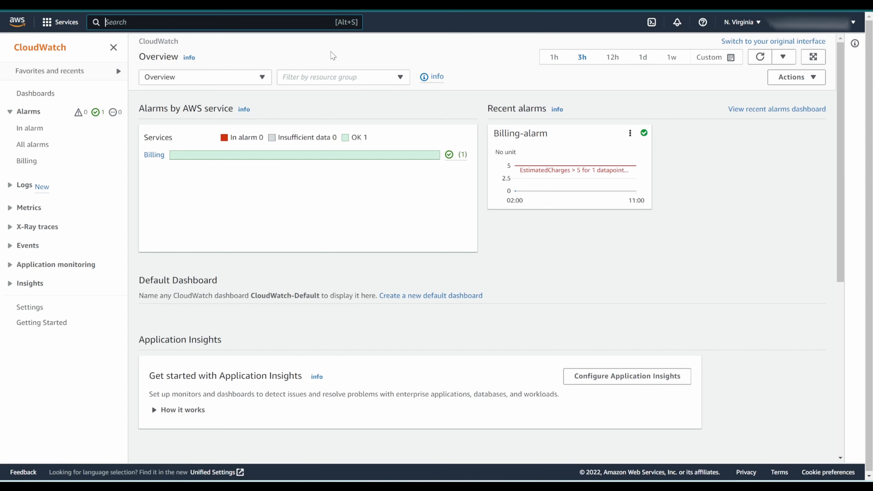
Step: Go to the list of all CloudWatch alarms and start creating a new alarm
click(240, 24)
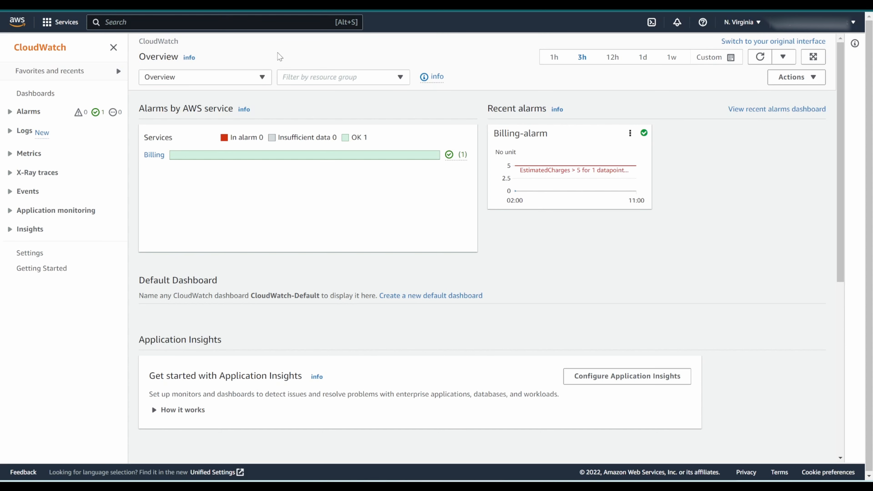
click(13, 114)
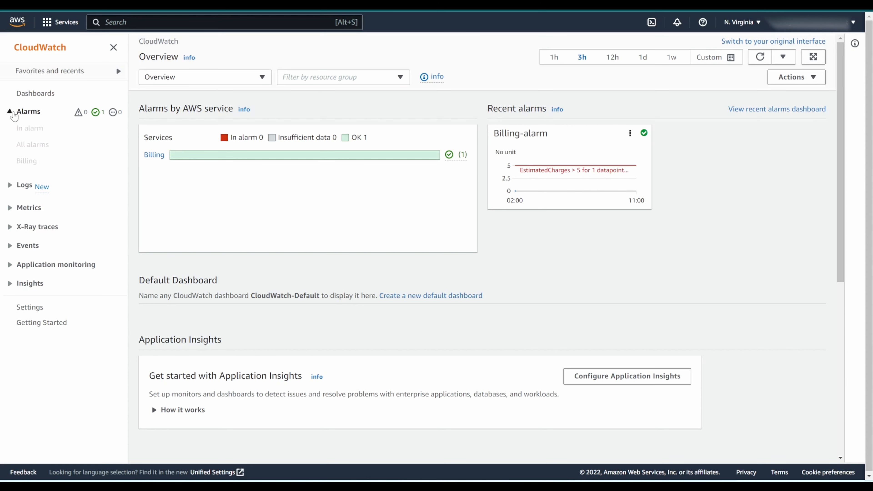
click(41, 146)
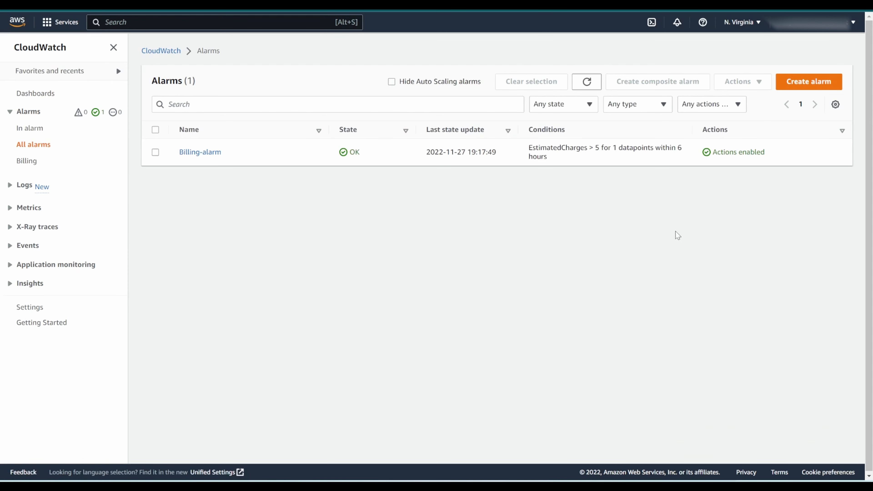
click(817, 92)
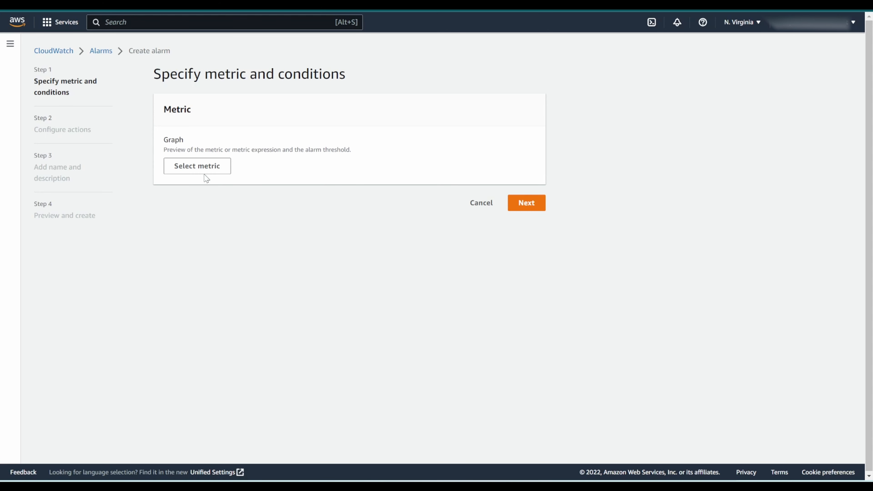
Step: Select the USD EstimatedCharges metric from Billing's Total Estimated Charge group as the alarm's metric
click(209, 172)
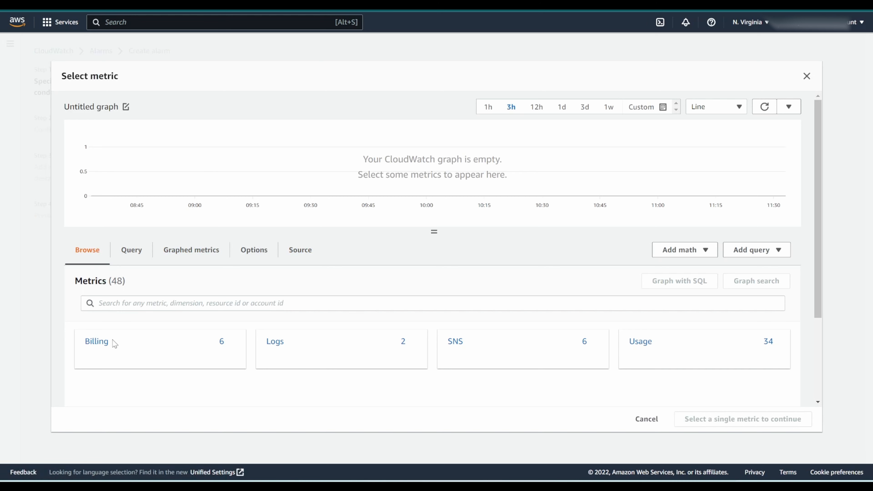
click(98, 342)
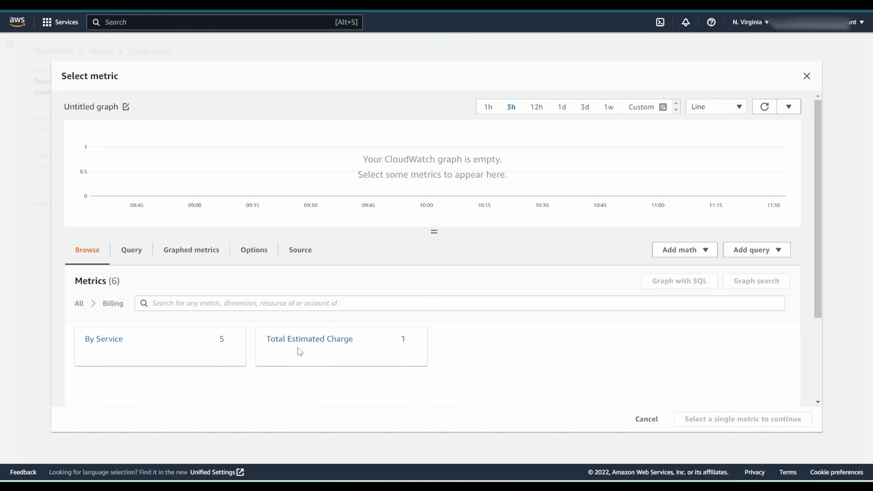
click(299, 342)
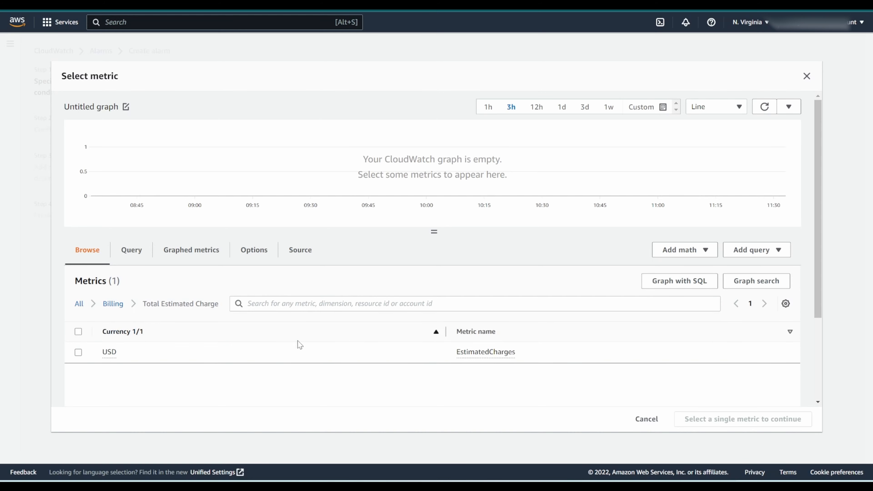
scroll(297, 347, down, 2)
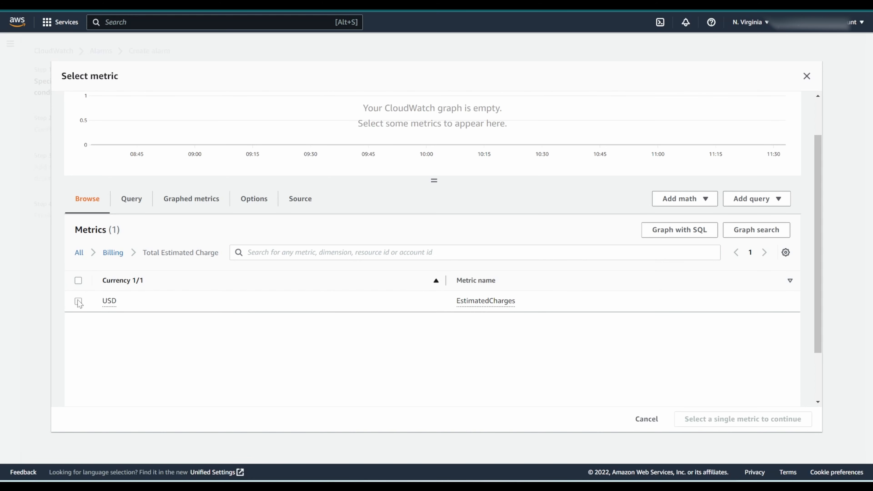
click(79, 301)
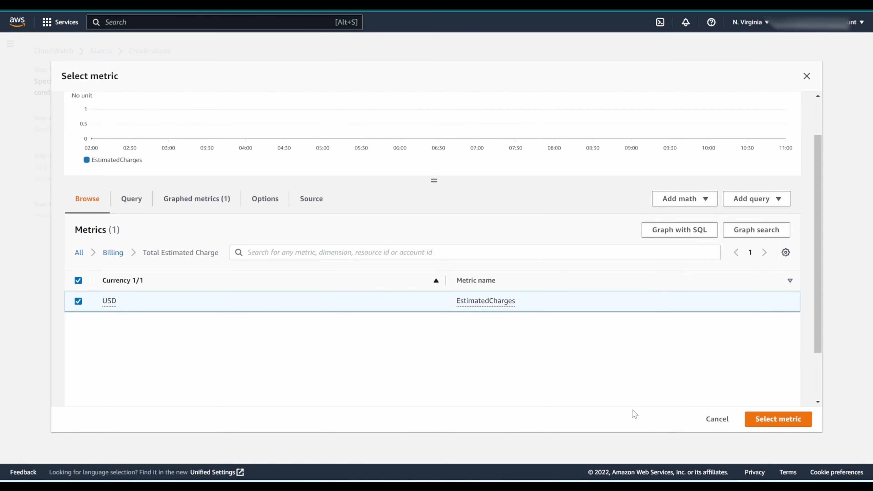
click(783, 418)
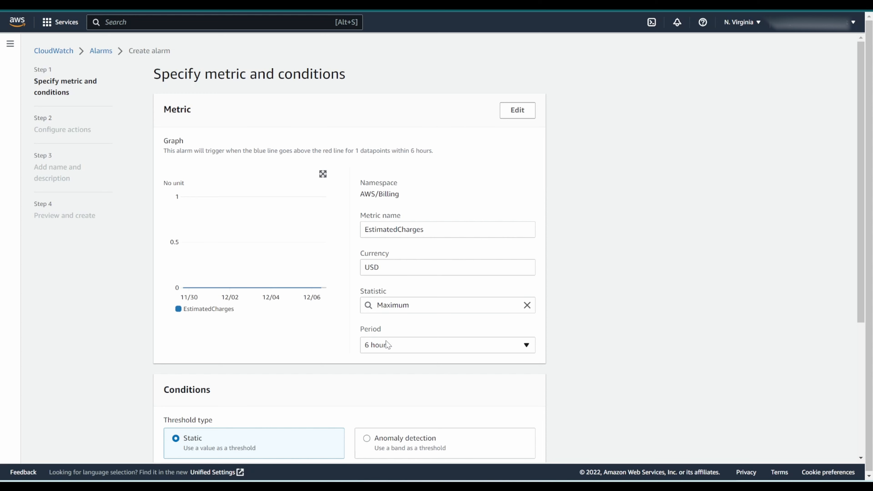
click(407, 350)
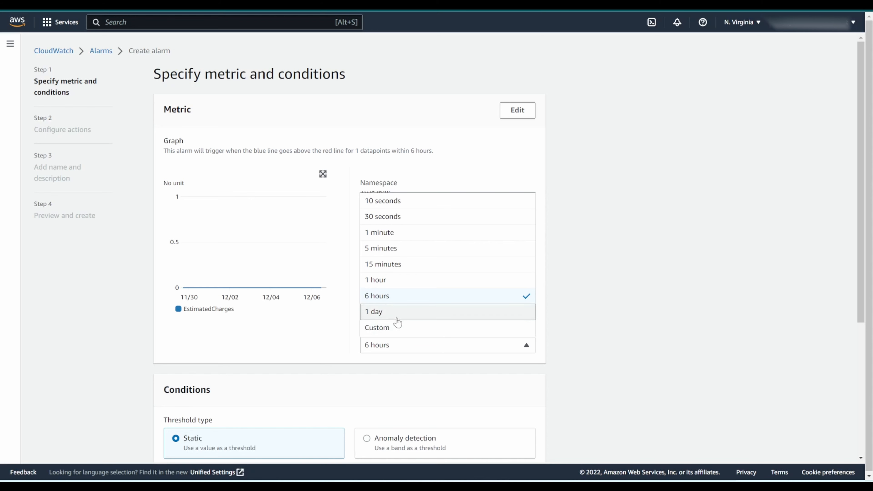
click(395, 330)
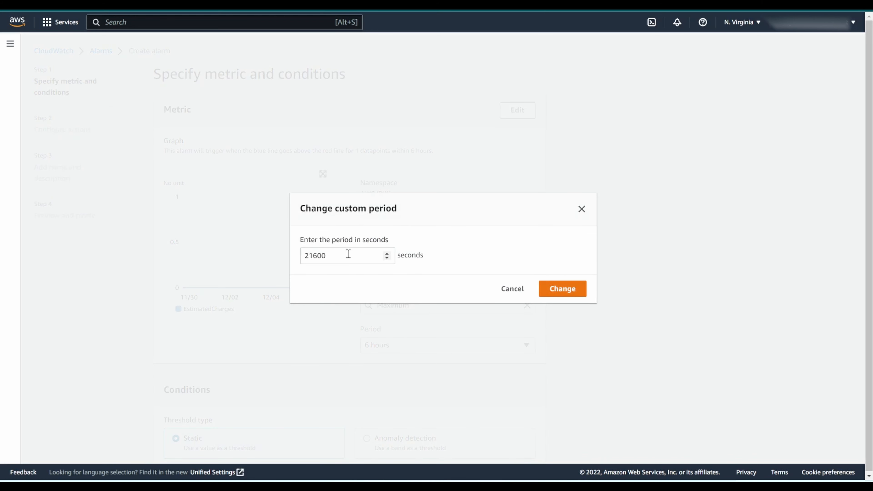
click(512, 289)
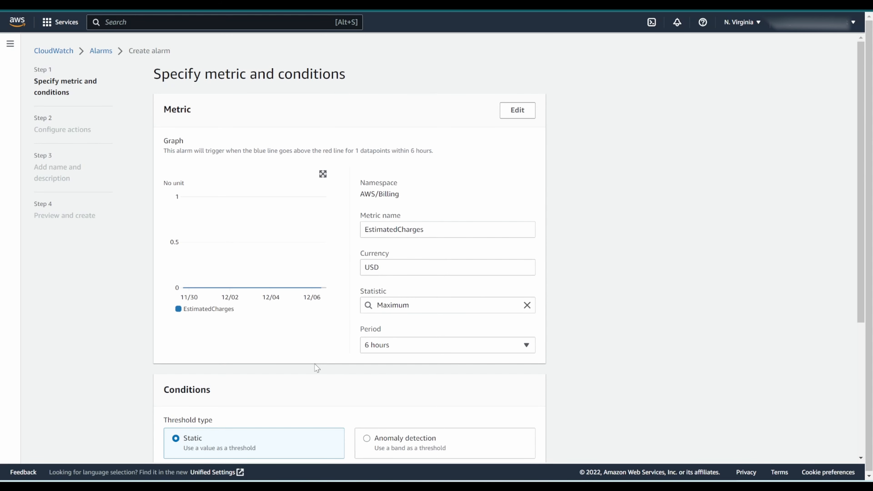
Step: Set the alarm's threshold value for EstimatedCharges to 5 USD
scroll(318, 368, down, 1)
scroll(322, 354, down, 3)
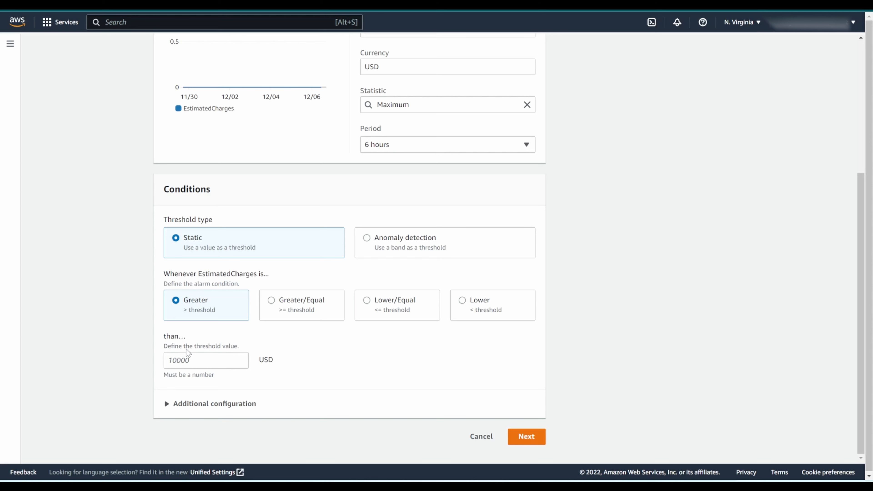
click(190, 362)
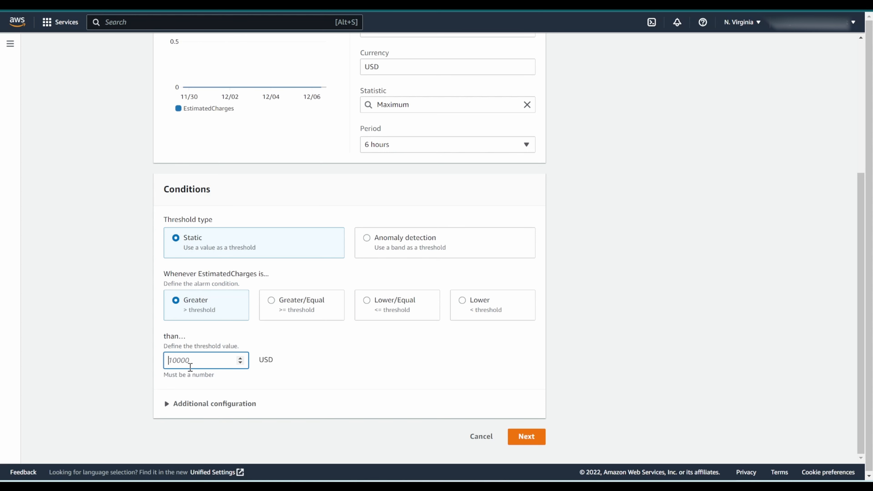
text(5)
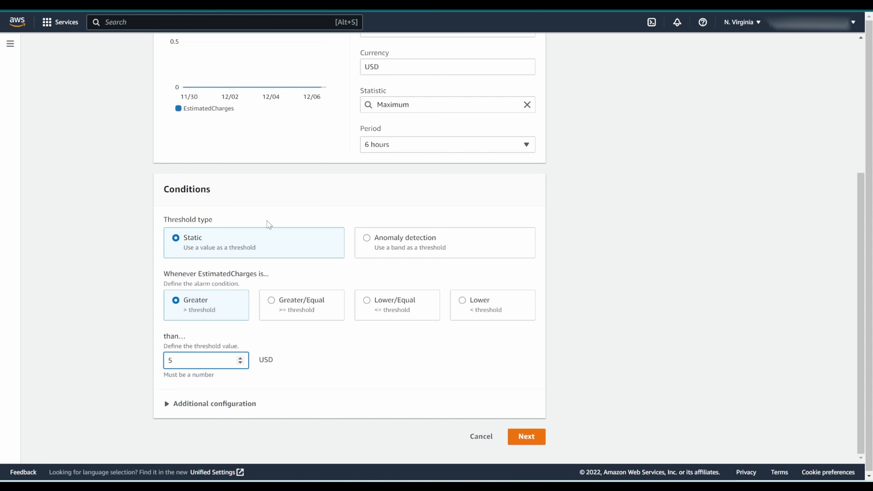
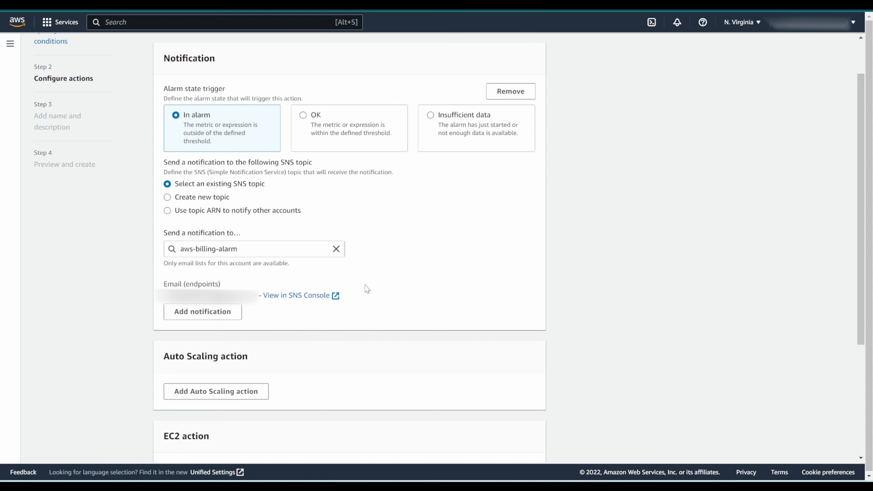
Step: Create a new SNS topic named billing-alarm-testing for the in-alarm notification, with the recipient's email address as its endpoint
scroll(334, 292, down, 5)
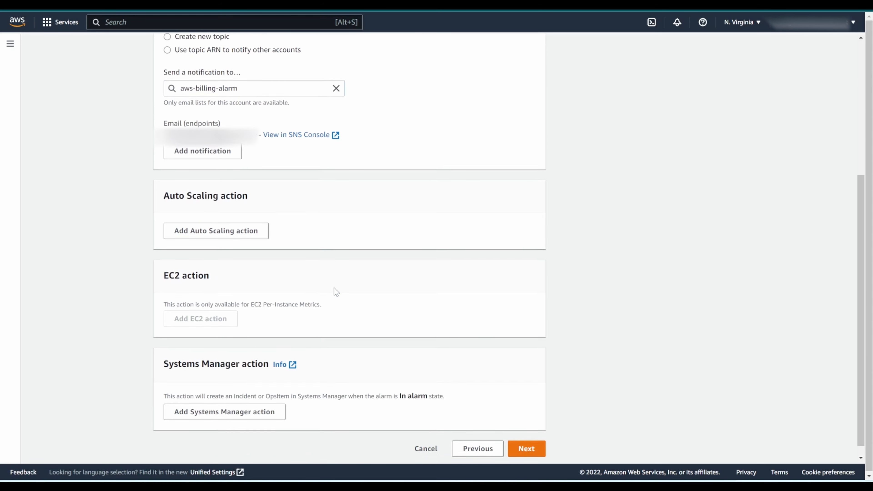
click(527, 437)
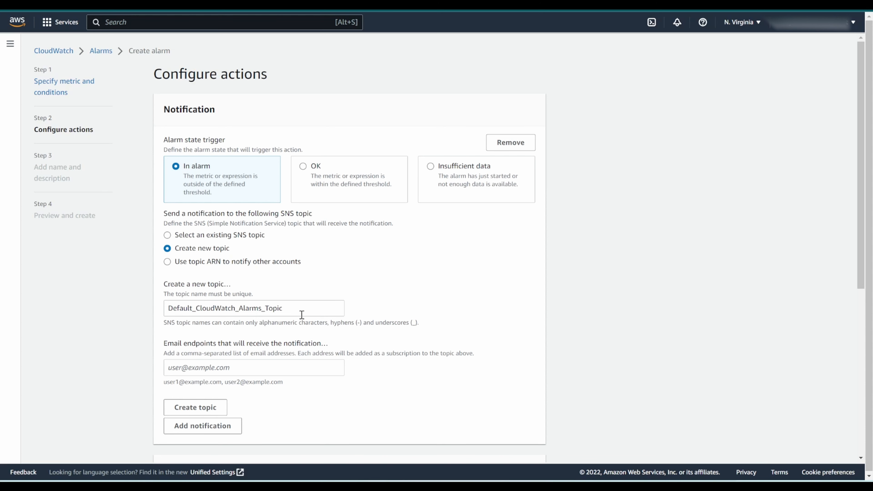
click(303, 306)
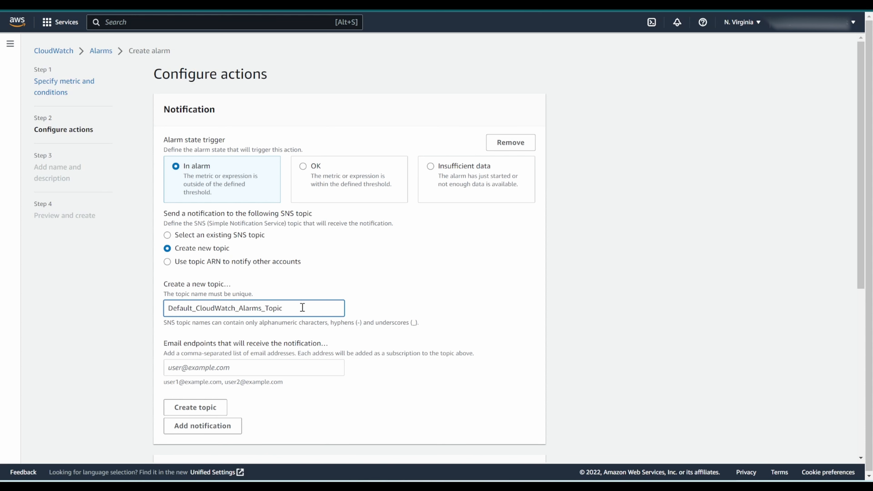
double_click(302, 307)
text(billing)
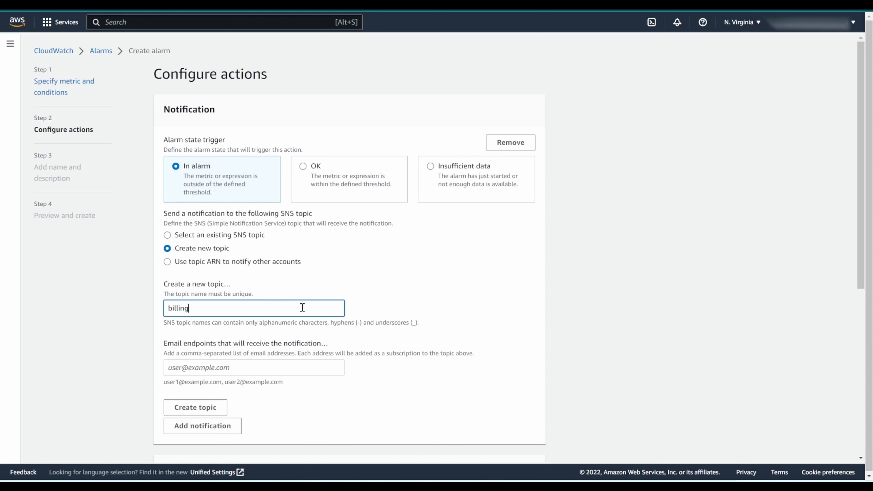
text(-alarm-testing)
scroll(45, 238, down, 3)
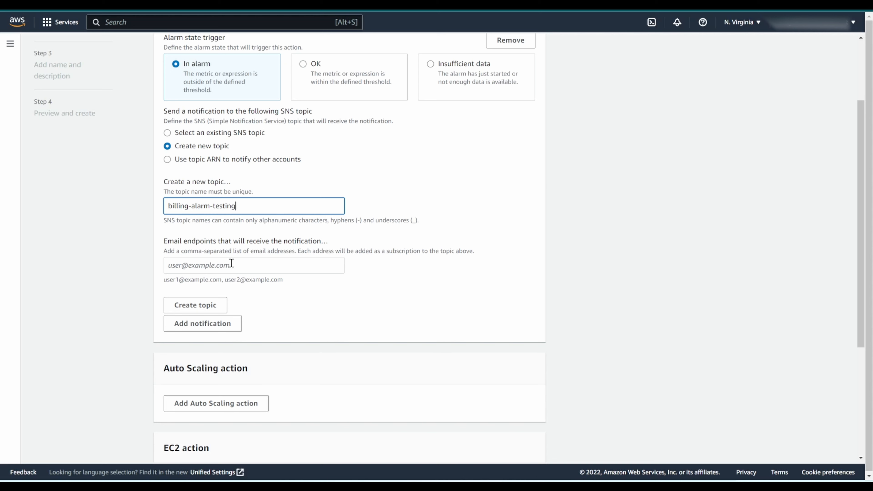
click(243, 265)
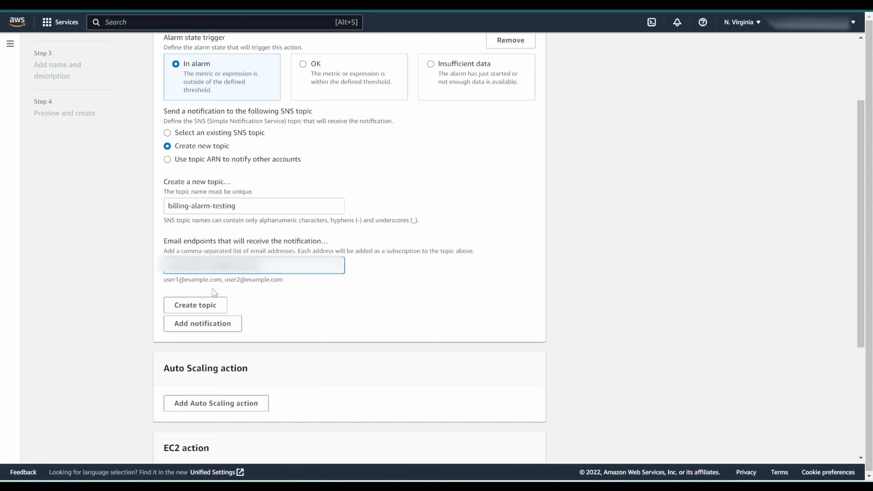
click(201, 308)
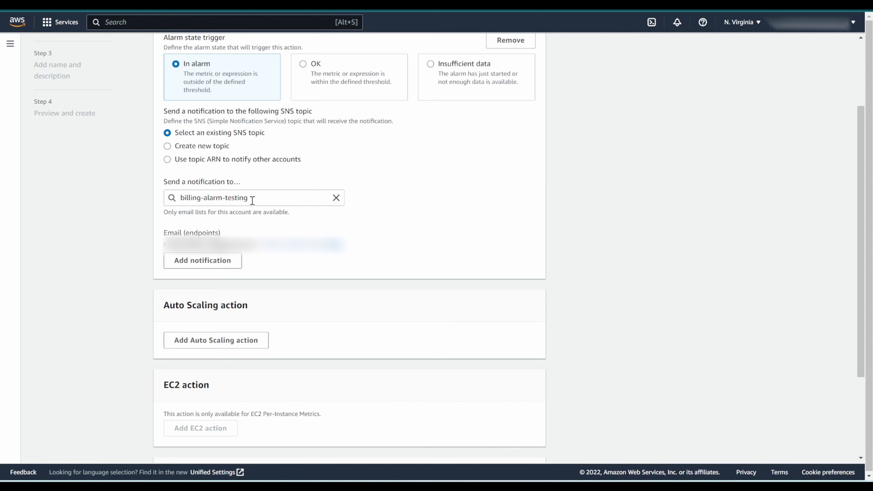
click(202, 260)
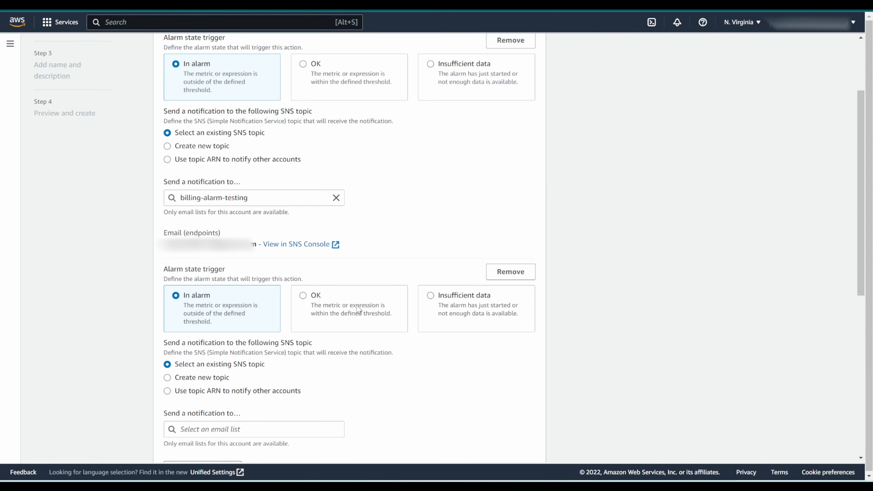
click(330, 295)
click(462, 296)
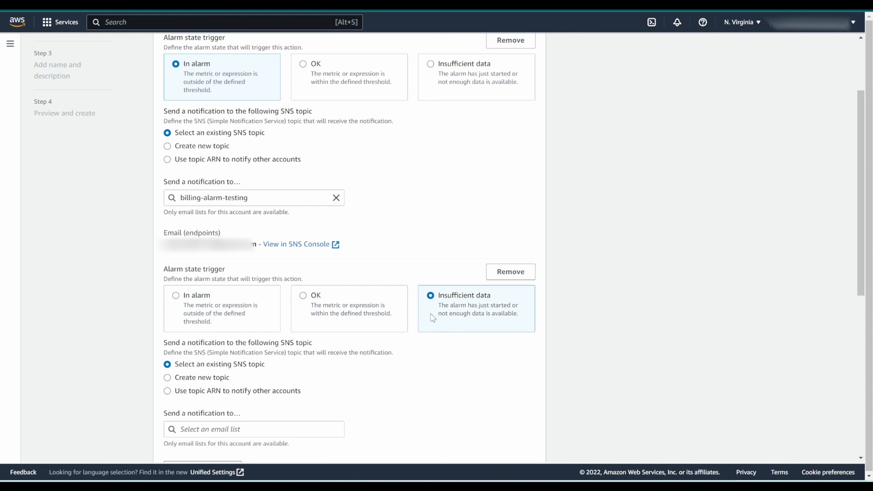
click(511, 271)
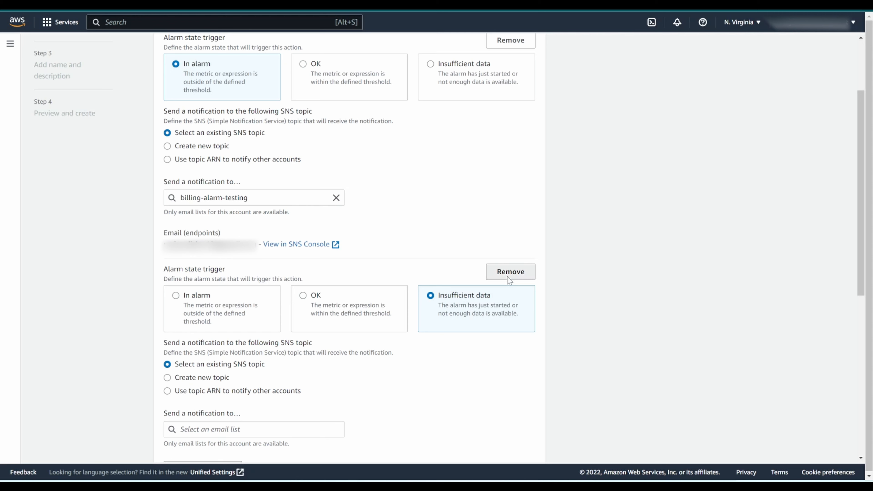
Step: Proceed past the action settings, name the alarm test-alarm without a description, and continue to the preview
scroll(540, 271, down, 1)
scroll(540, 270, down, 3)
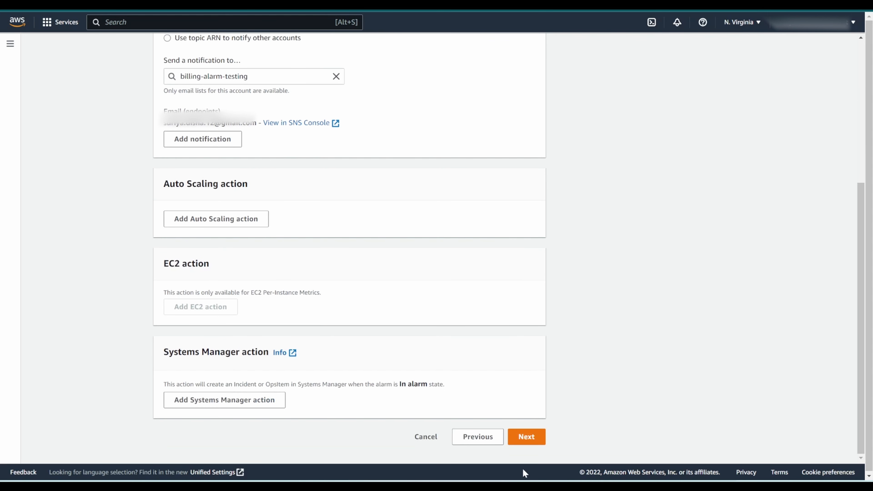
click(526, 437)
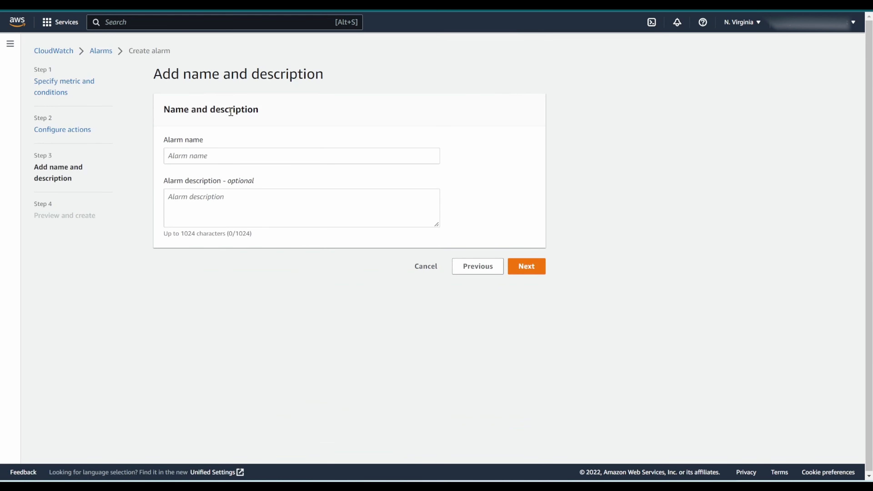
click(251, 158)
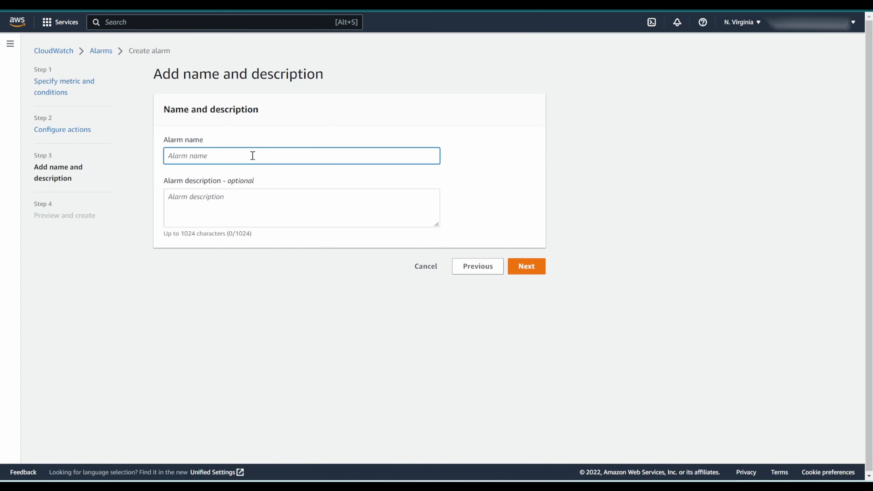
text(test-ak)
key(BackSpace)
text(larm)
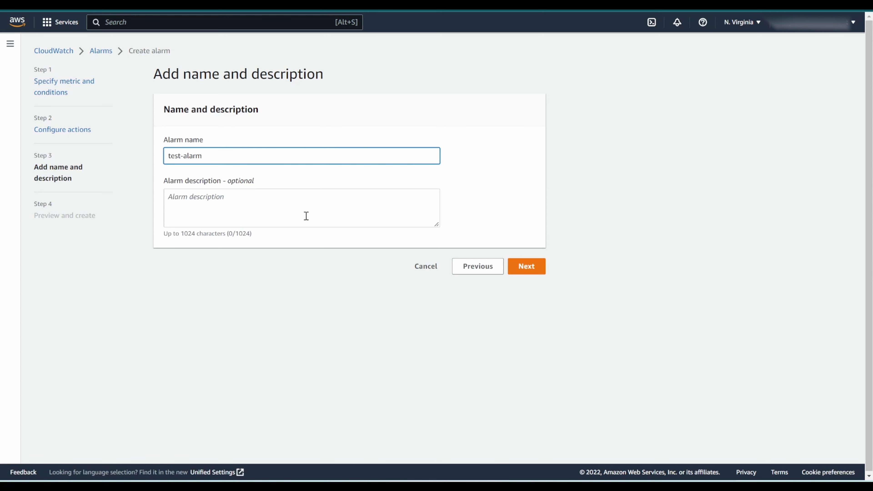
click(307, 225)
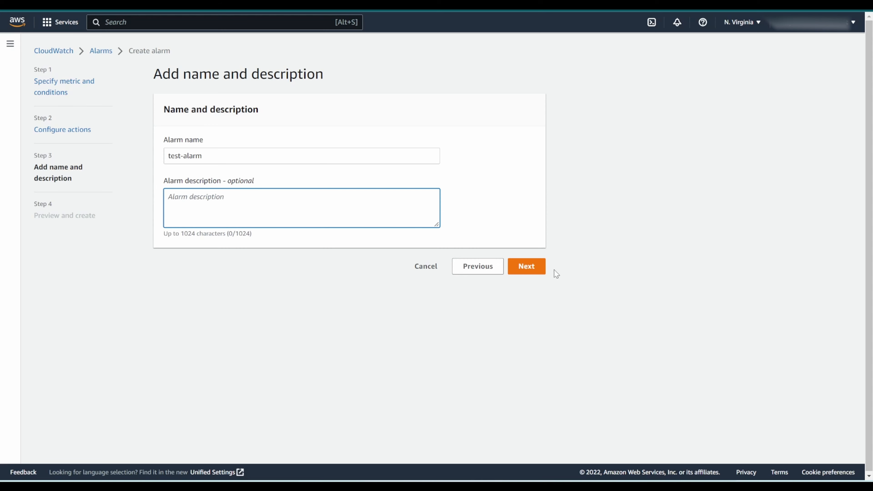
click(524, 267)
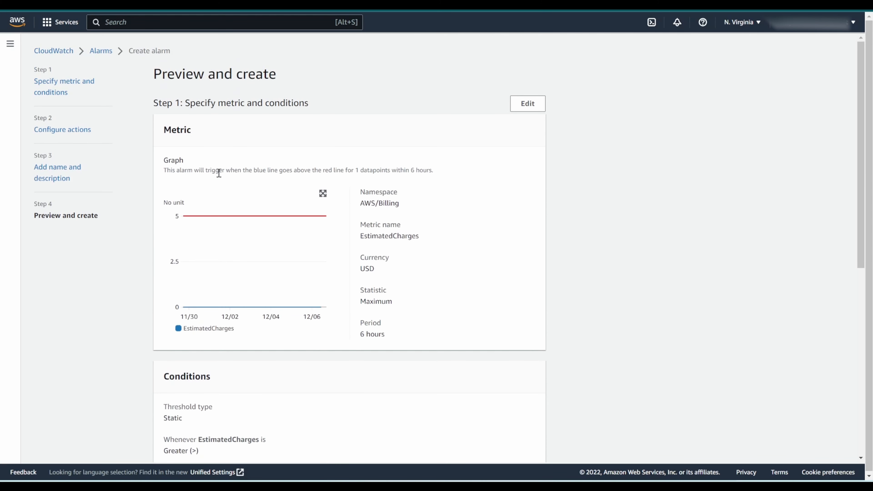
Step: Review the alarm's metric, conditions, notification and name, and create the alarm
scroll(262, 281, down, 10)
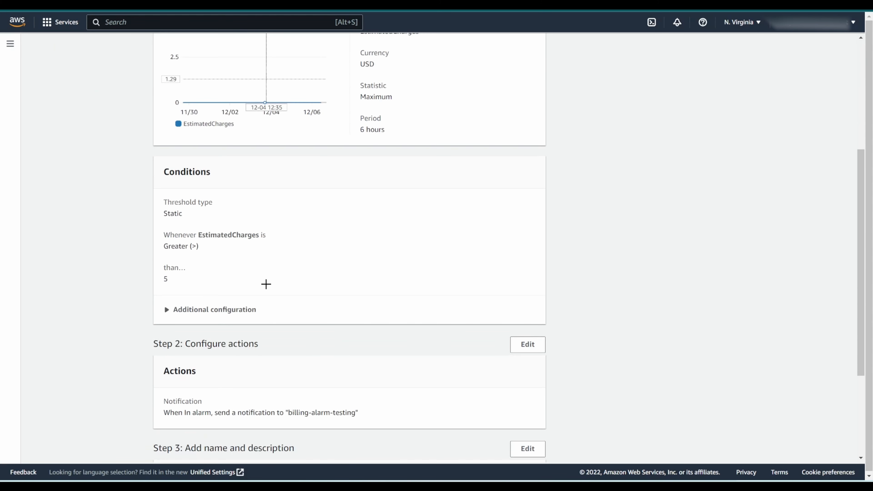
scroll(318, 328, down, 1)
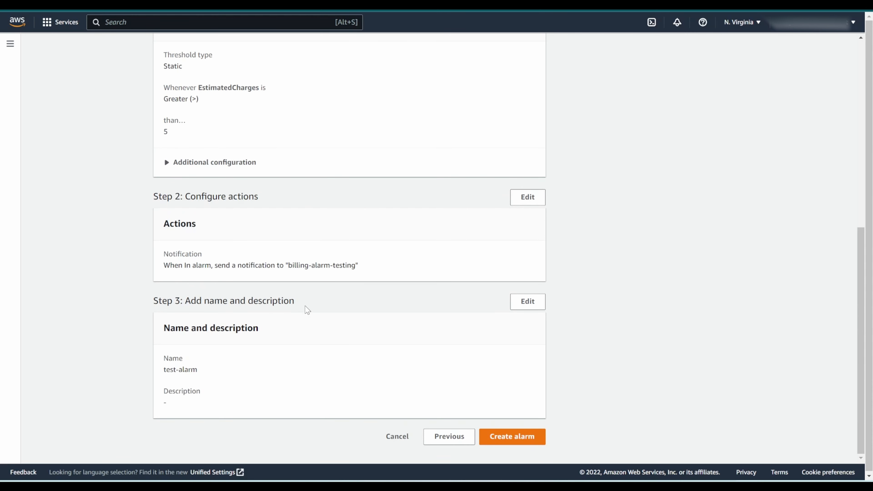
click(514, 436)
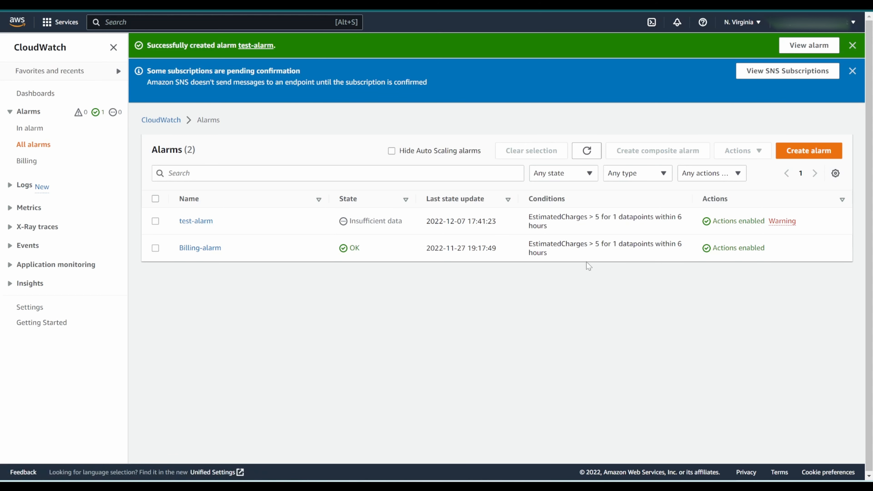
Step: Read the warning on test-alarm's actions and confirm the SNS subscription from the AWS Notification email in Gmail
click(785, 222)
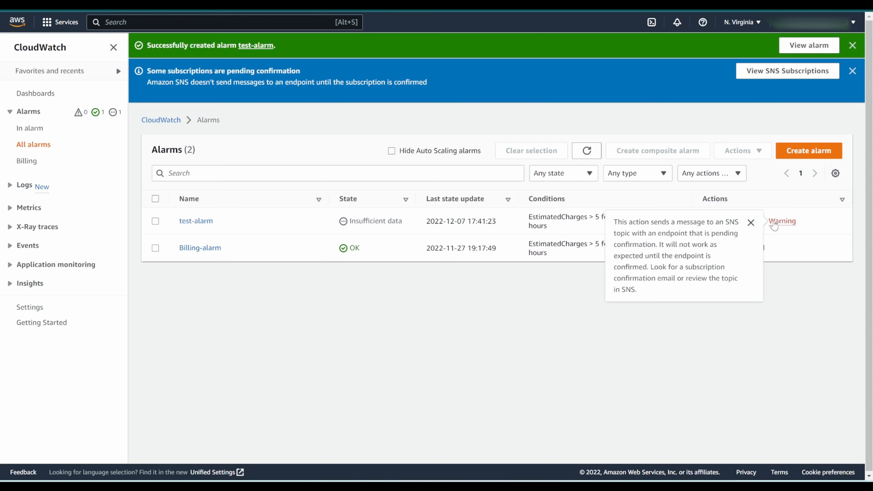
click(751, 222)
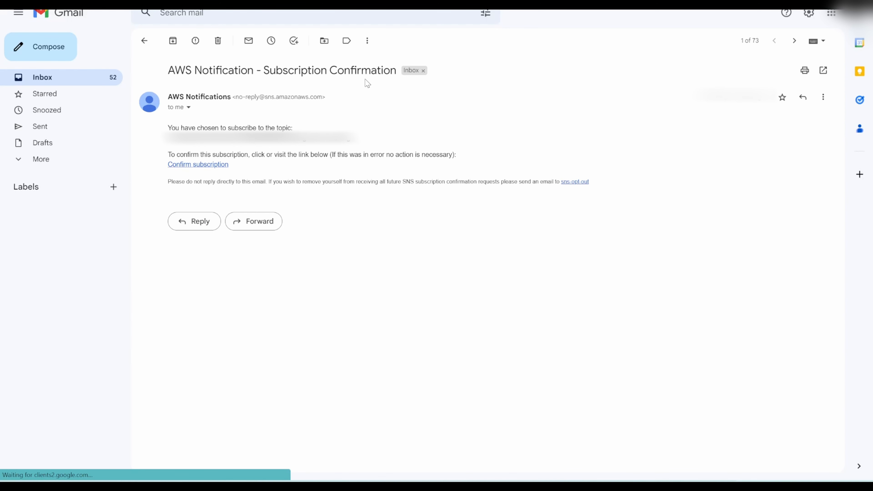
click(221, 164)
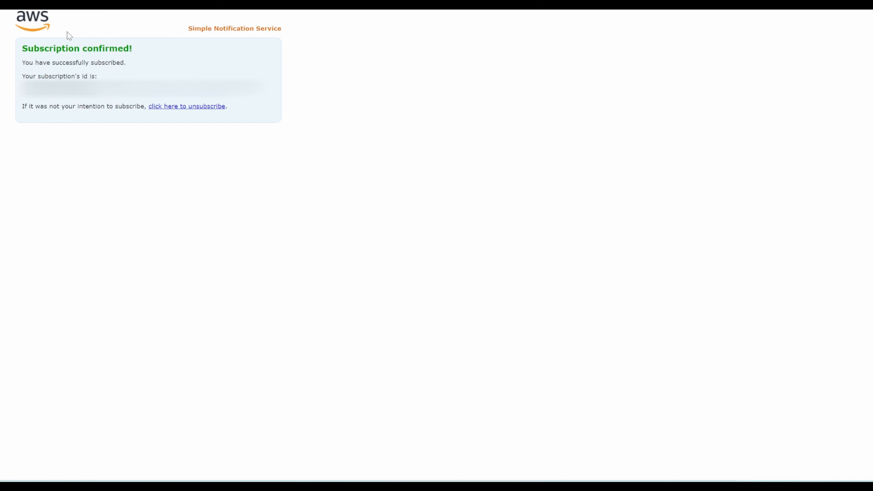
Step: Return to CloudWatch, refresh the alarms list, and open test-alarm to examine its graph and details
key(ctrl+Tab)
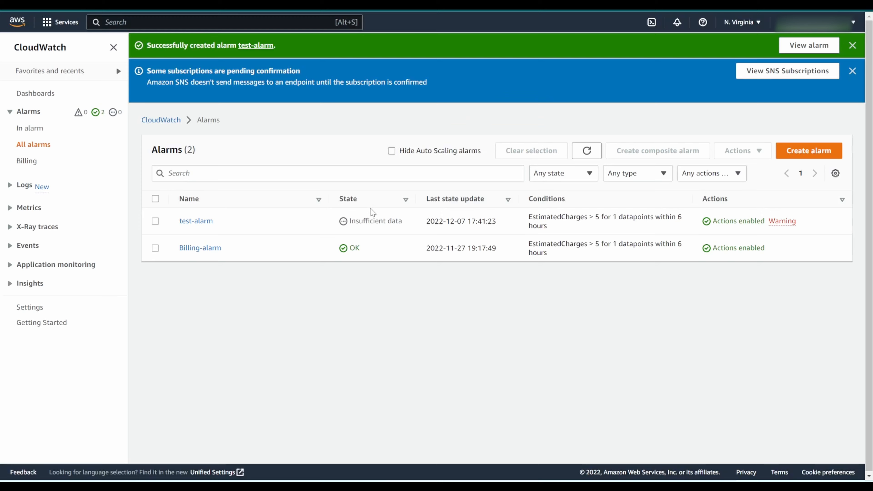
click(588, 151)
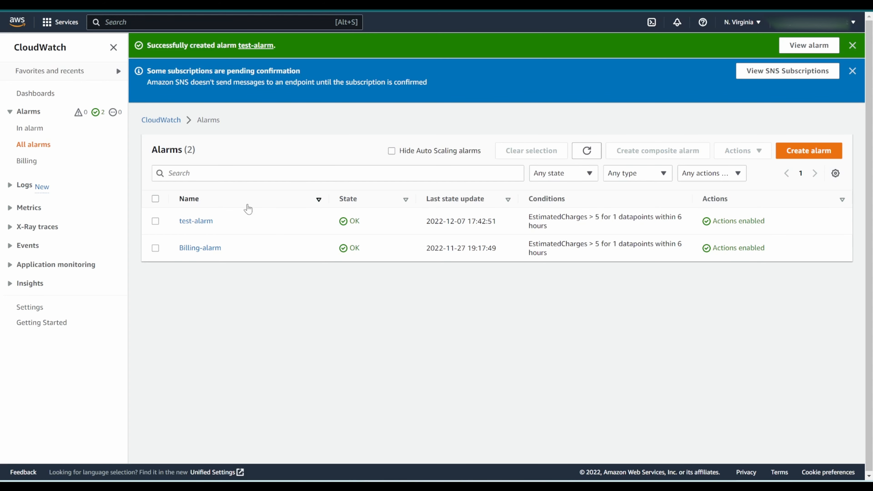
click(195, 153)
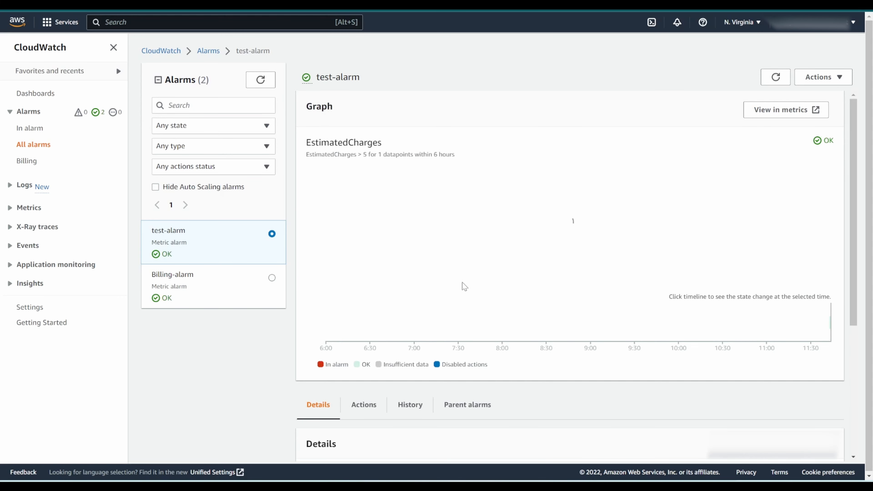
scroll(409, 248, down, 5)
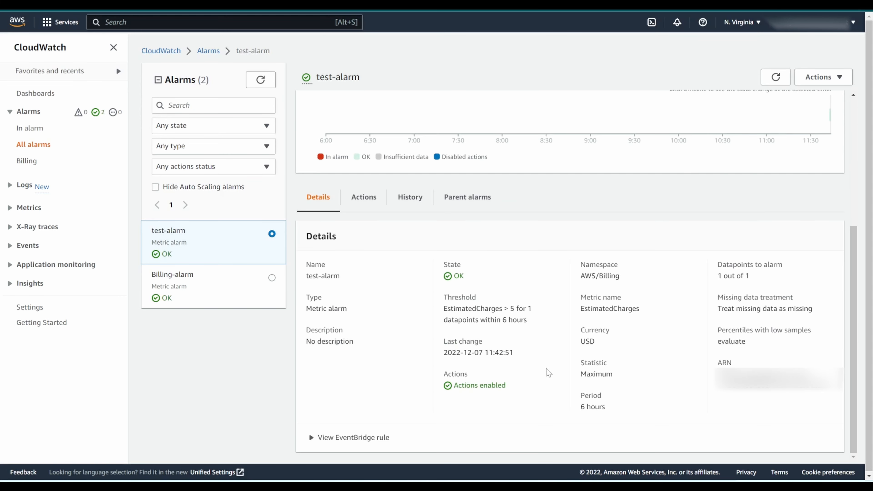
scroll(435, 260, up, 5)
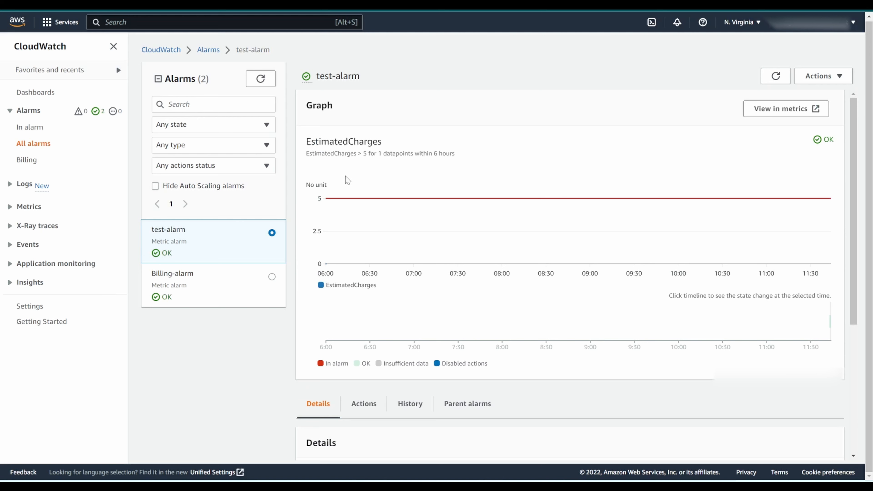
Step: Open test-alarm for editing, review its metric and conditions, and update the alarm with the existing settings
click(826, 82)
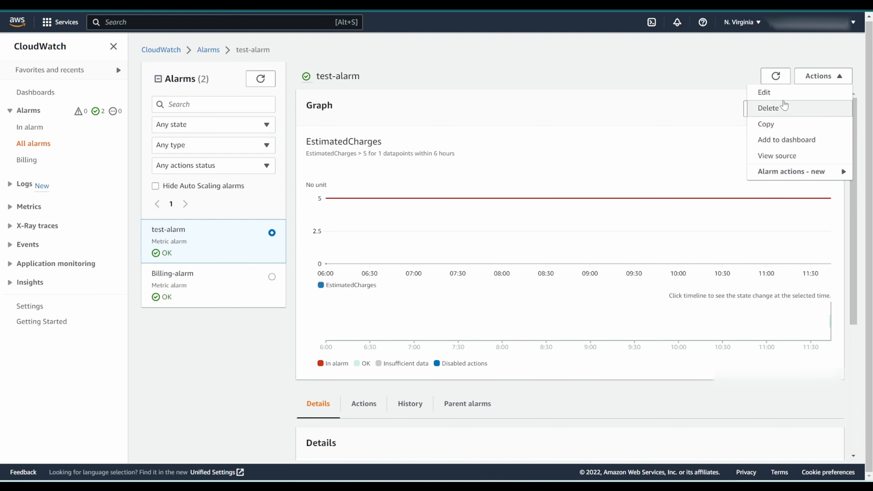
click(821, 75)
click(820, 75)
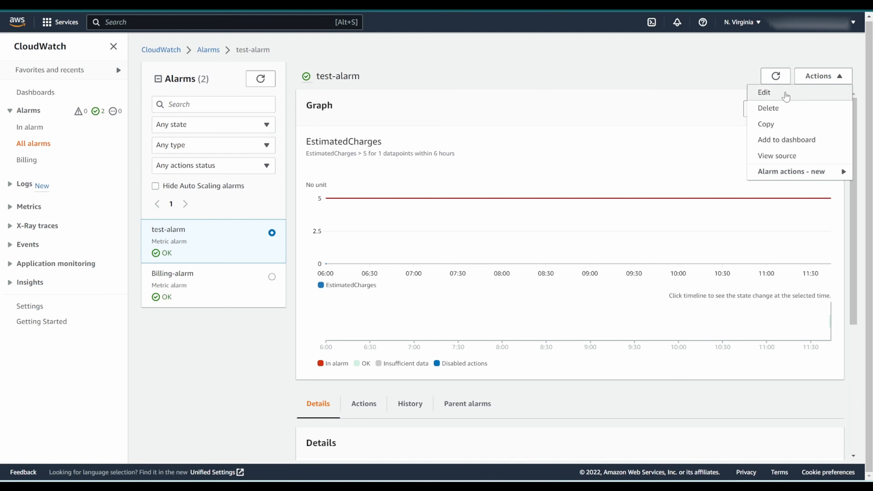
click(786, 96)
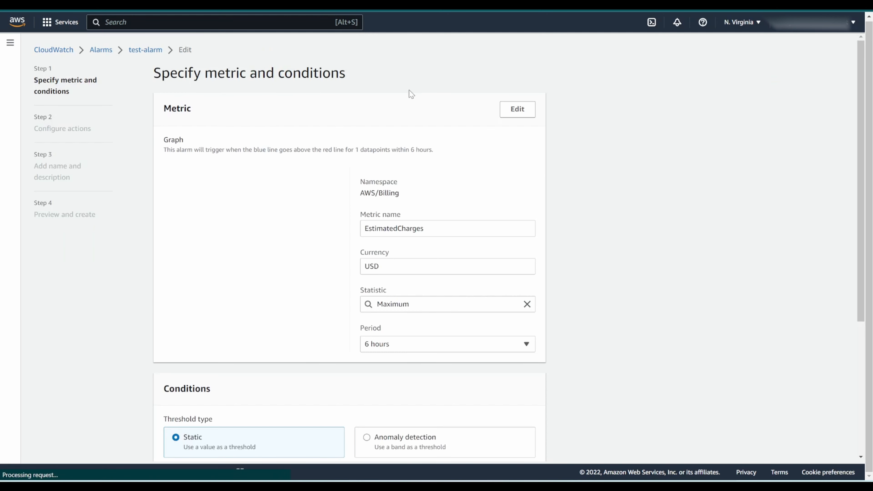
scroll(310, 189, down, 5)
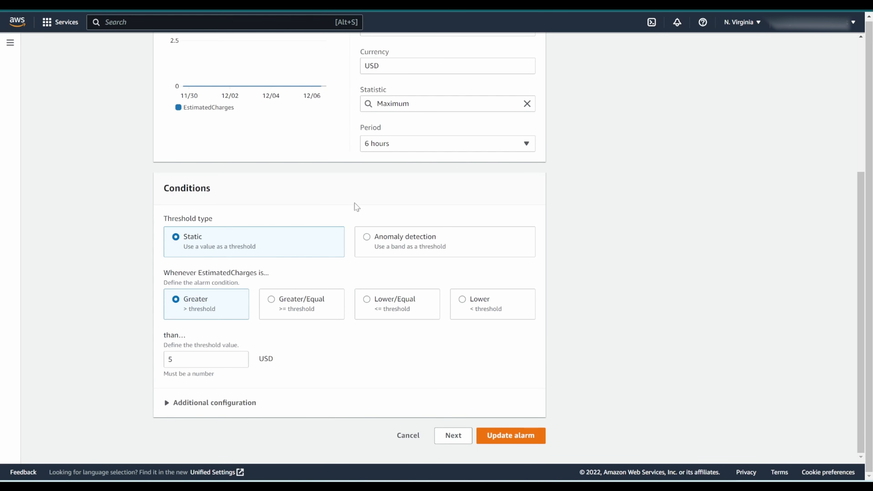
scroll(356, 207, up, 5)
scroll(475, 266, down, 1)
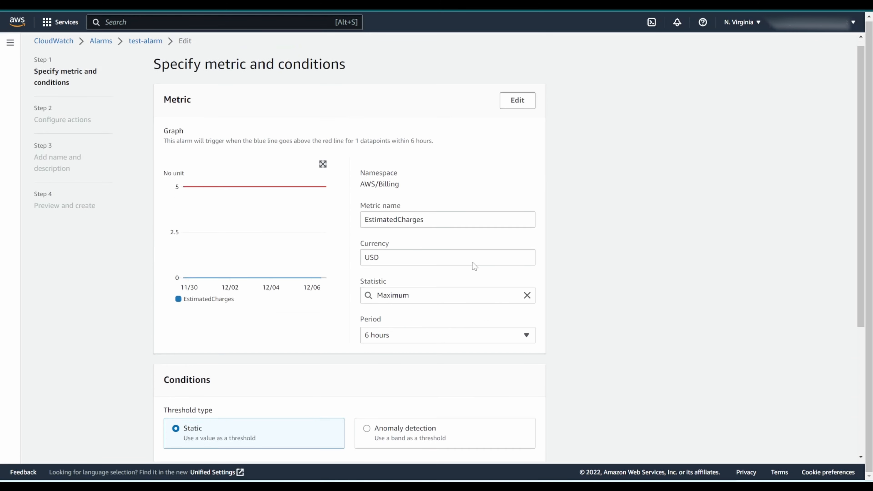
scroll(474, 267, down, 5)
click(526, 444)
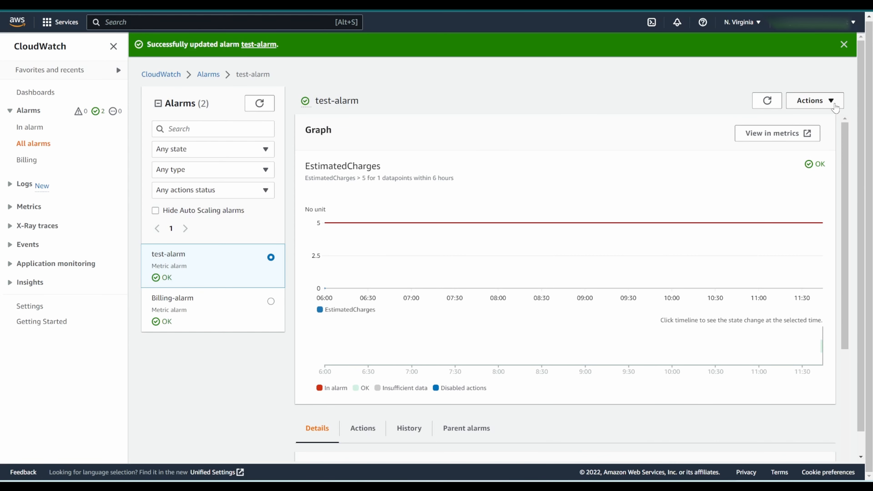
click(835, 104)
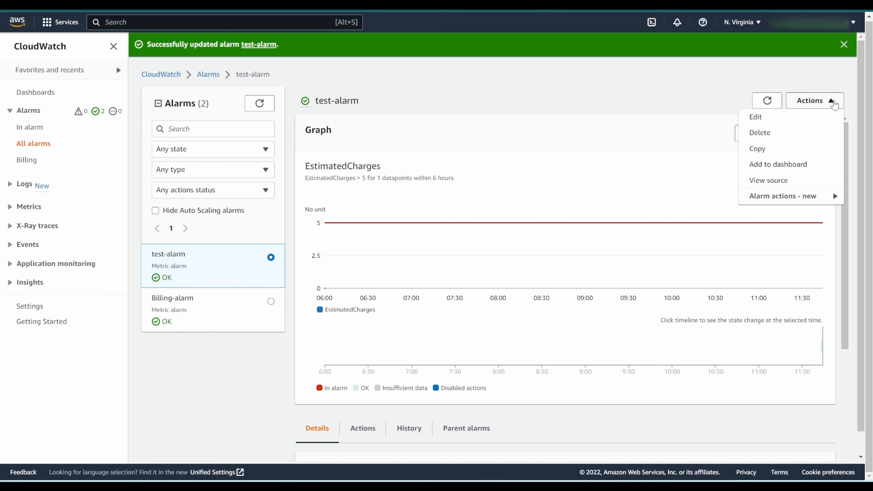
click(758, 134)
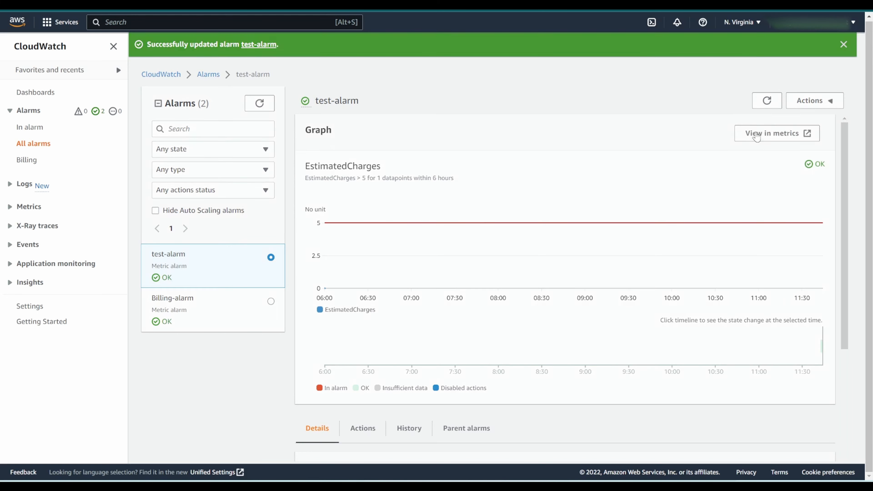
click(618, 278)
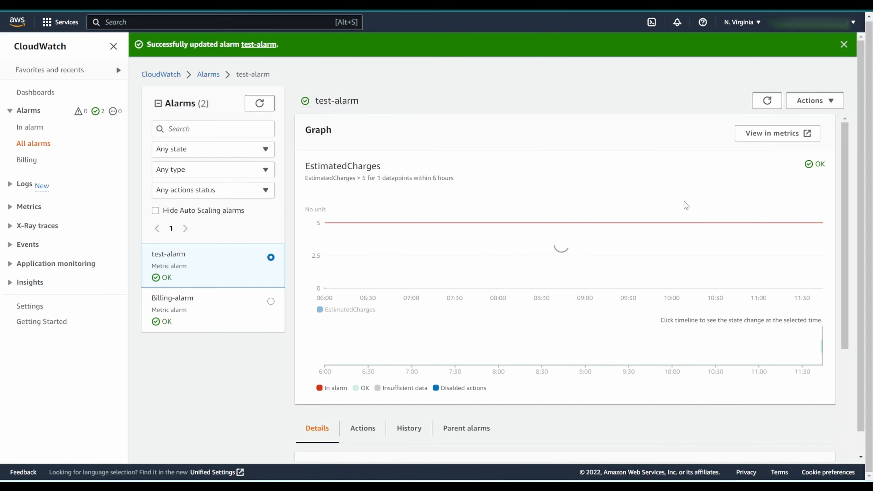